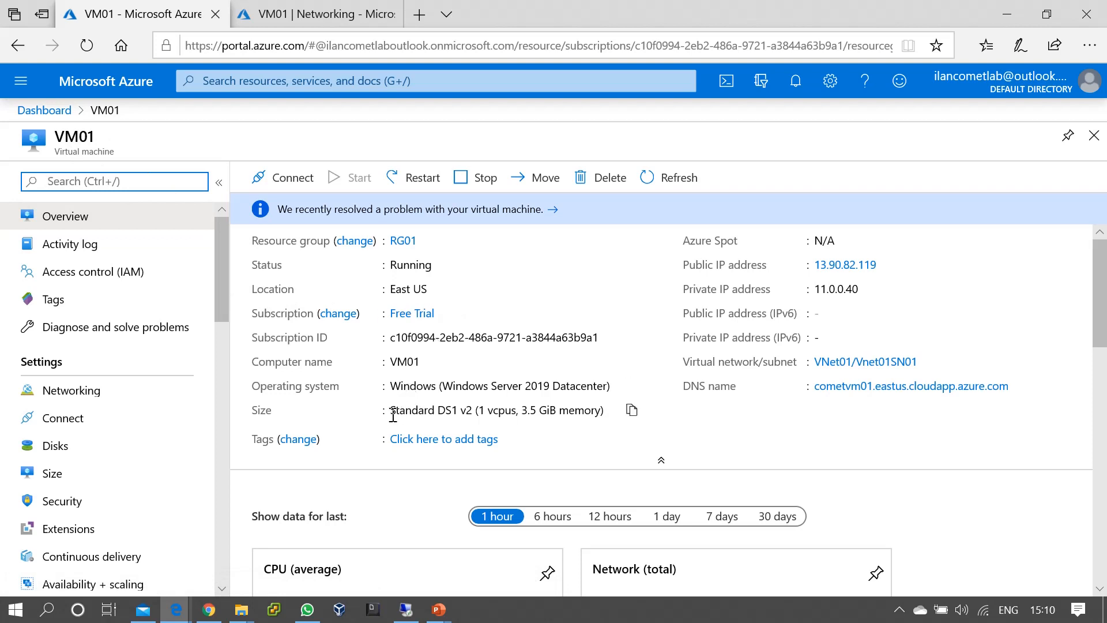
Check the current size of VM01 on its overview page.
triple_click(414, 421)
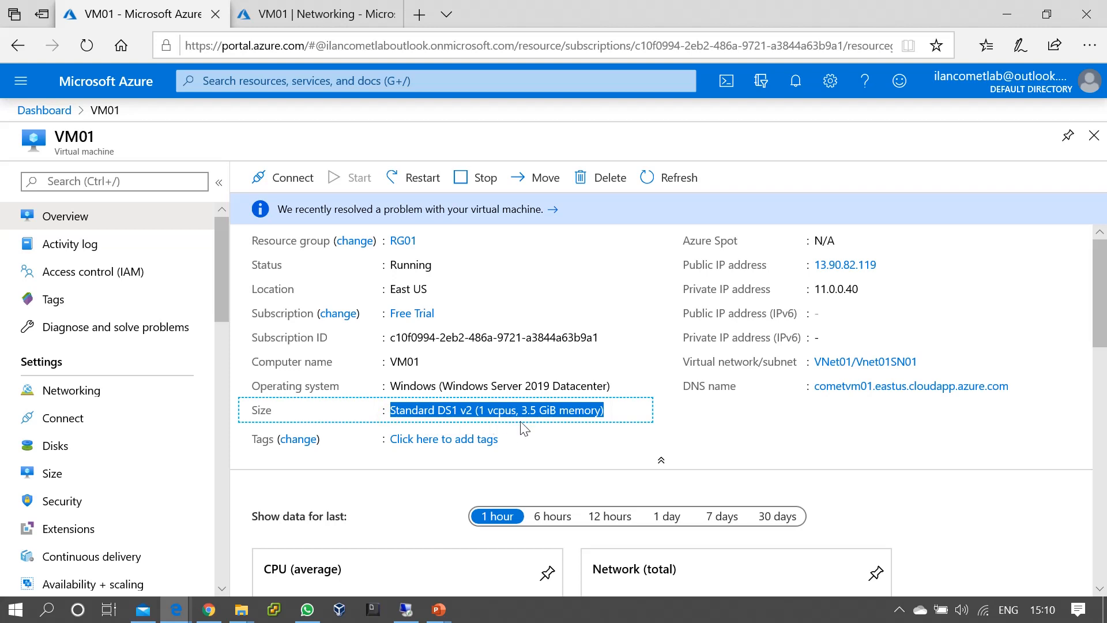
mouse_move(536, 420)
left_click_drag(290, 413, 241, 420)
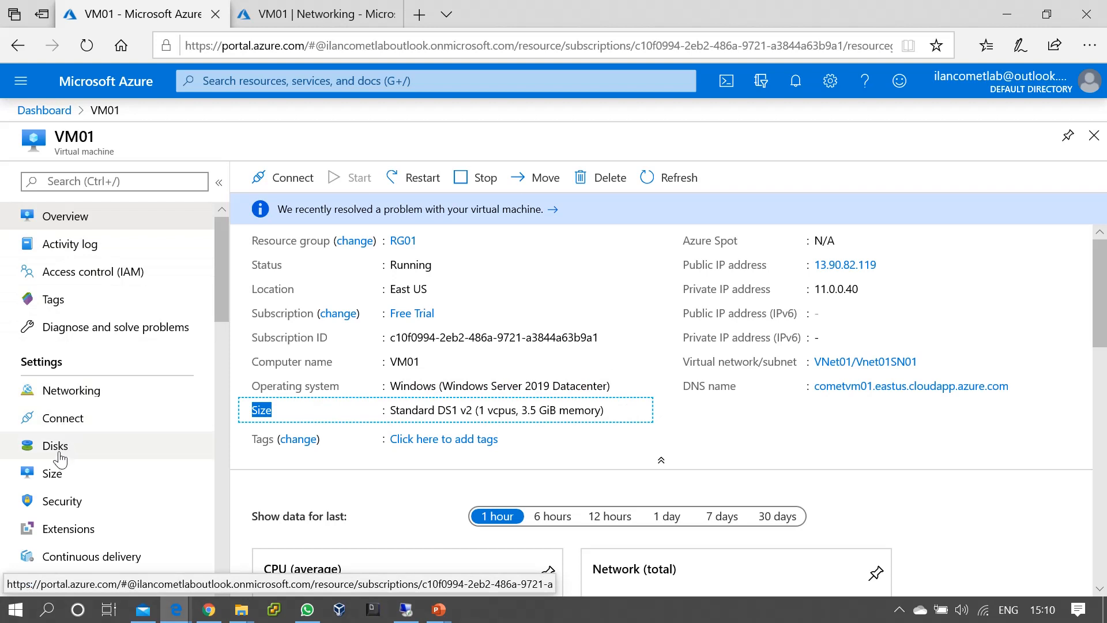
Open VM01's size settings and select the D2s_v3 size from the available general purpose sizes.
left_click(55, 486)
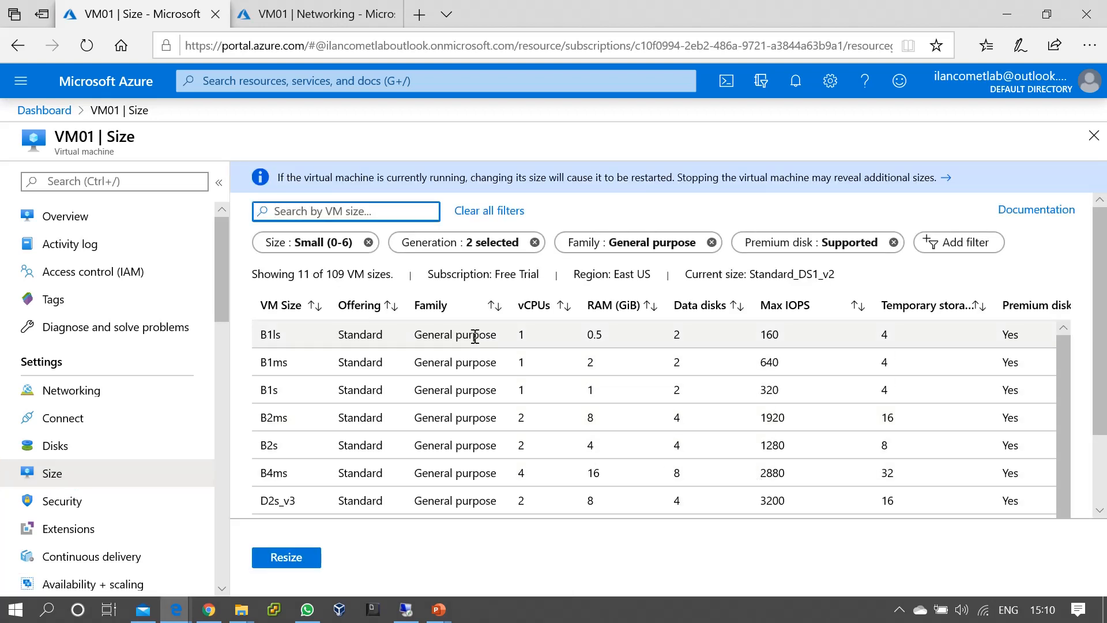
scroll(456, 460, "down", 1)
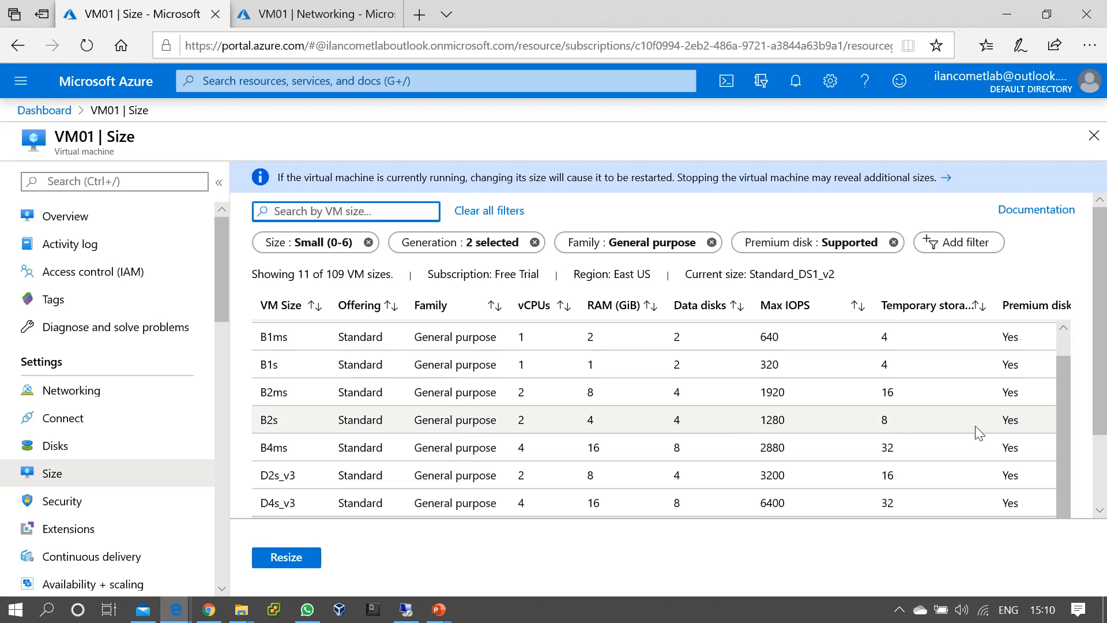
scroll(1104, 427, "down", 1)
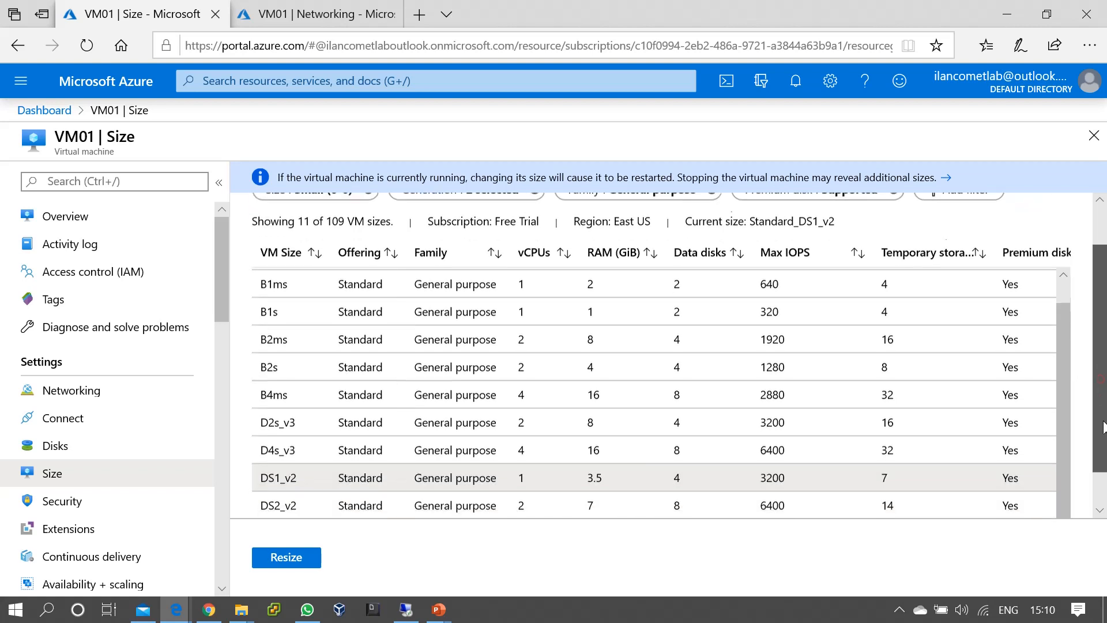
scroll(1104, 427, "down", 1)
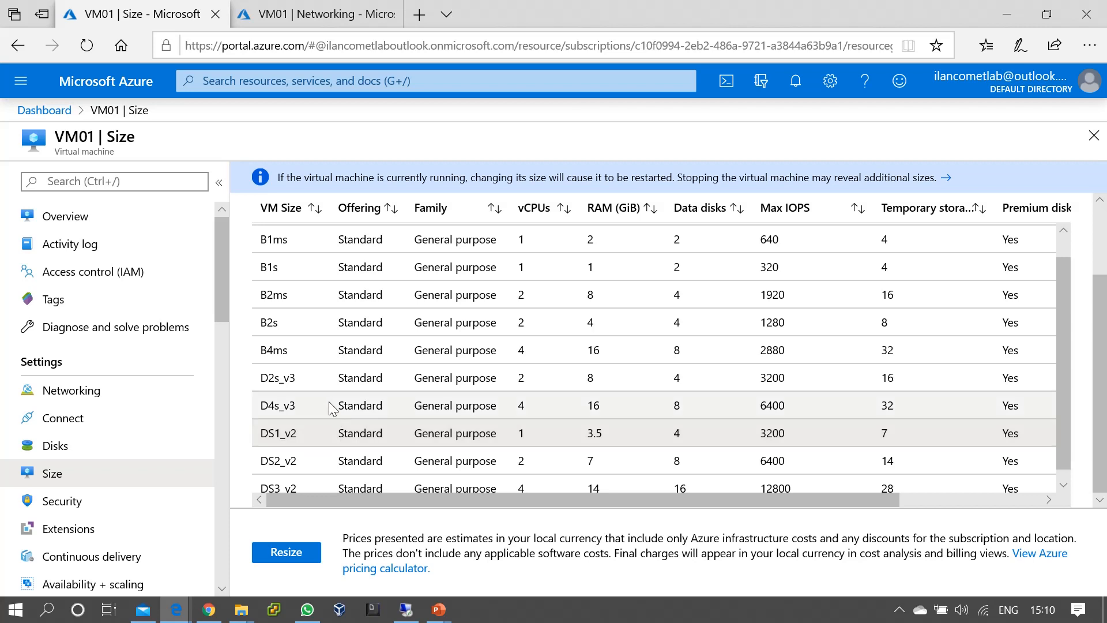
left_click(324, 379)
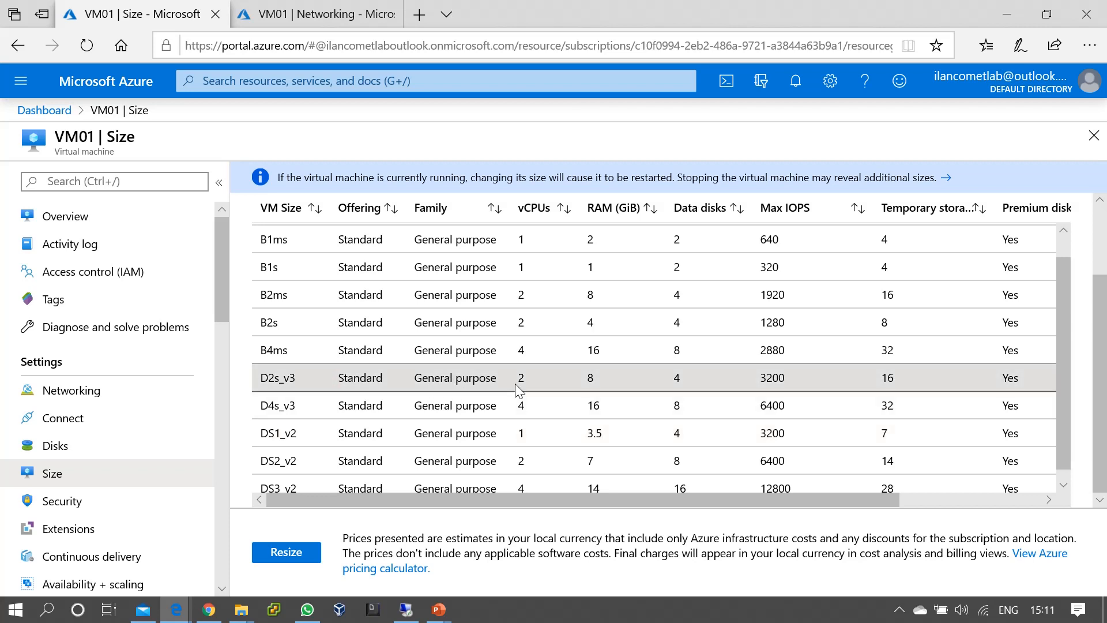
left_click_drag(518, 380, 688, 382)
left_click_drag(749, 380, 794, 382)
left_click(300, 380)
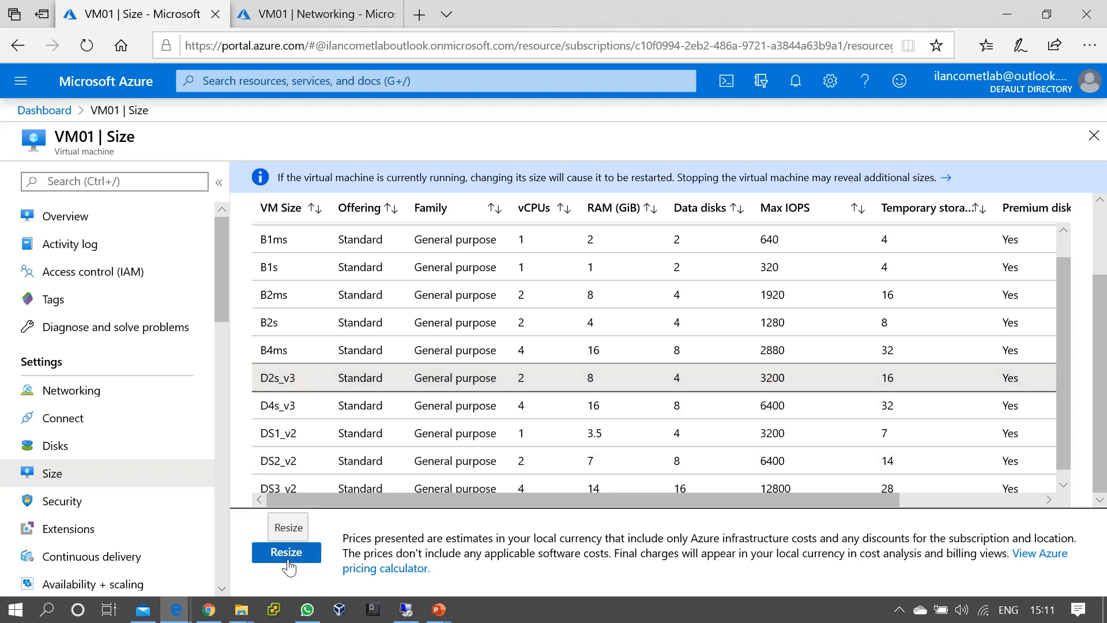
View VM01's open Remote Desktop session and minimize it to return to the Azure portal.
left_click(406, 610)
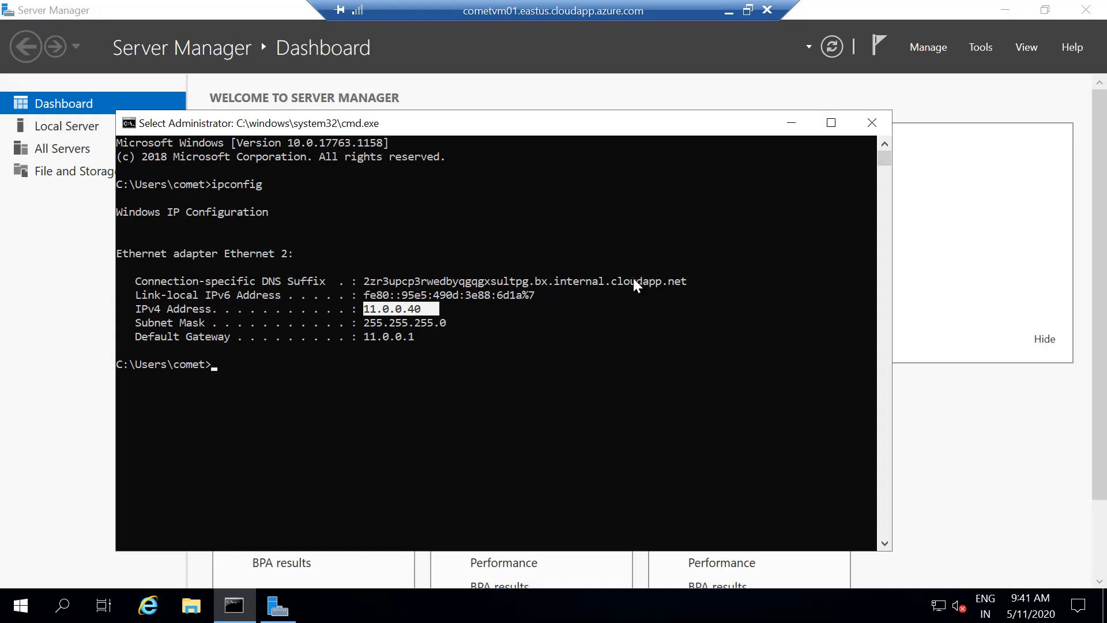
left_click(632, 281)
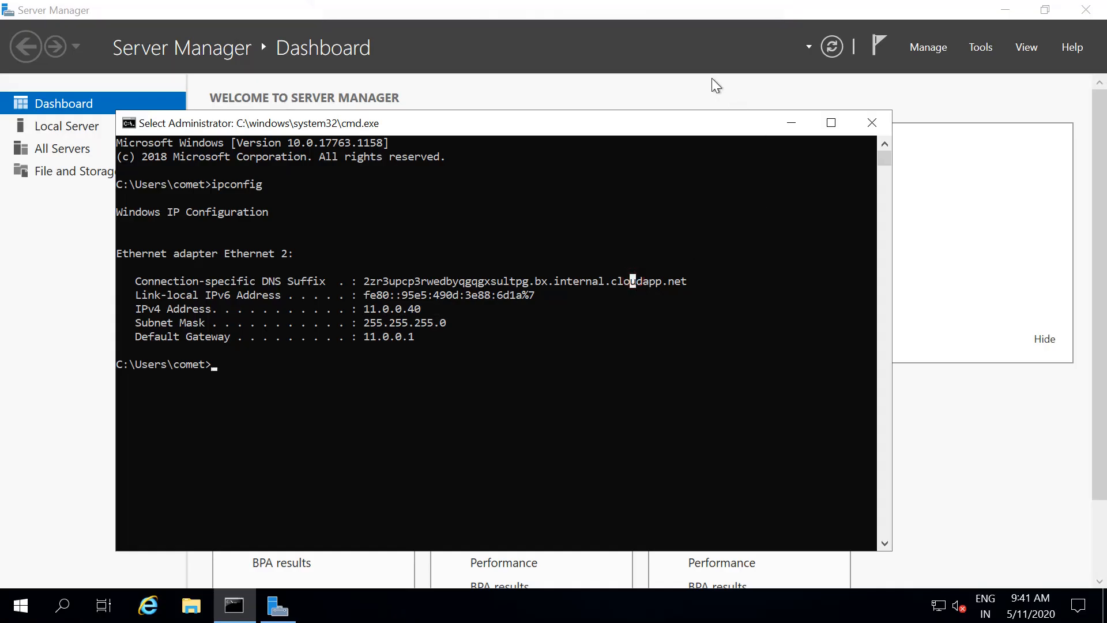
left_click(731, 7)
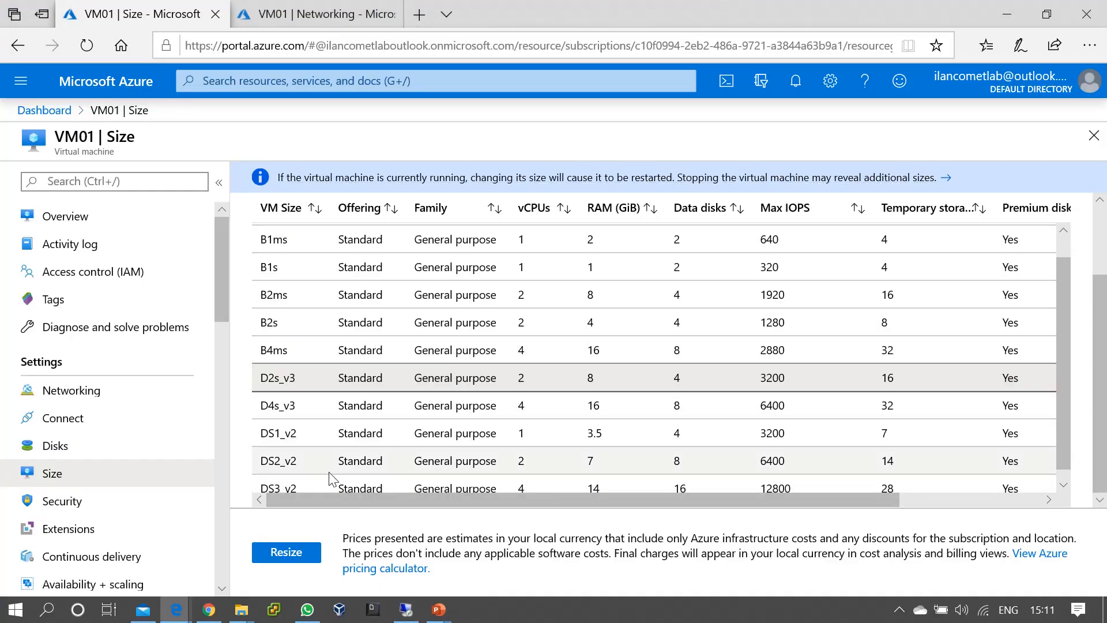
Resize VM01 to the selected D2s_v3 size and close the notifications.
left_click(287, 553)
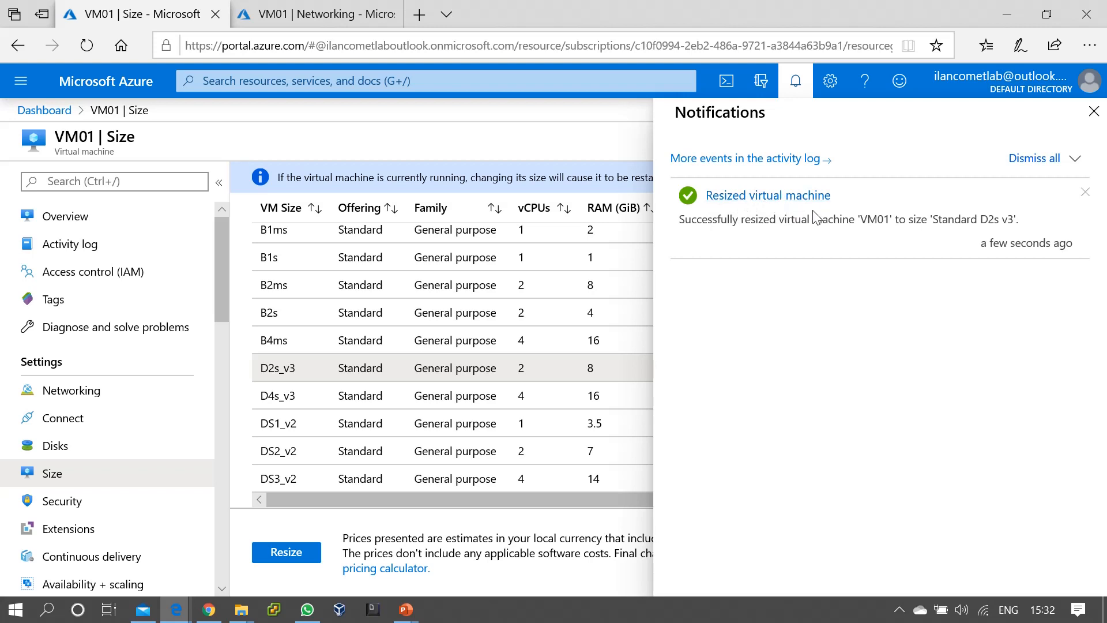
left_click(796, 87)
Open VM01's overview and reload it to check the virtual machine's size.
left_click(65, 218)
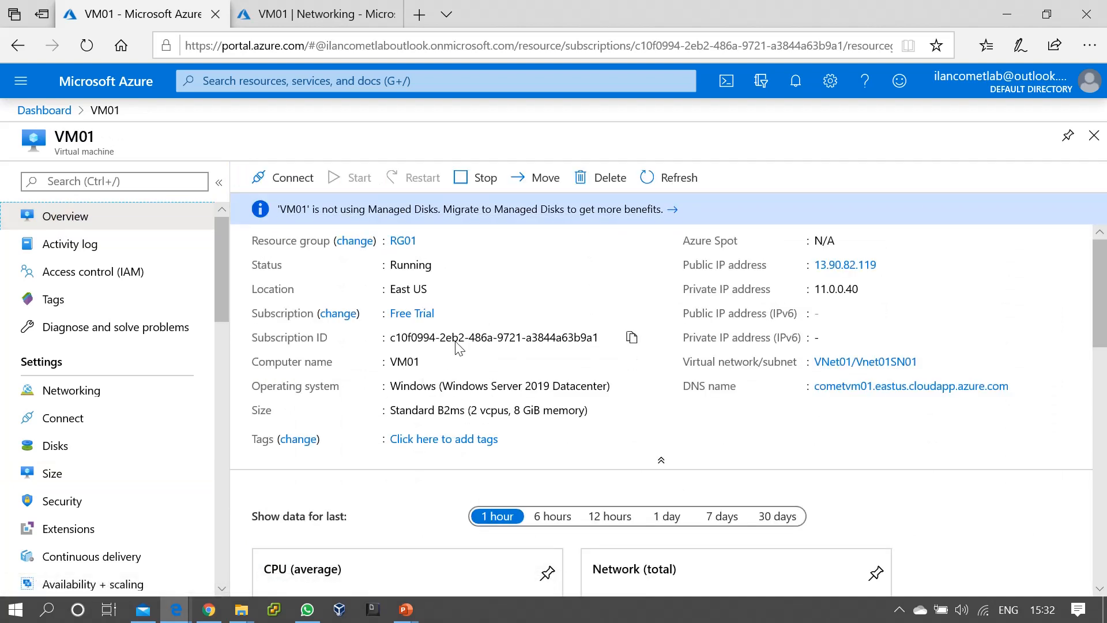
left_click(669, 177)
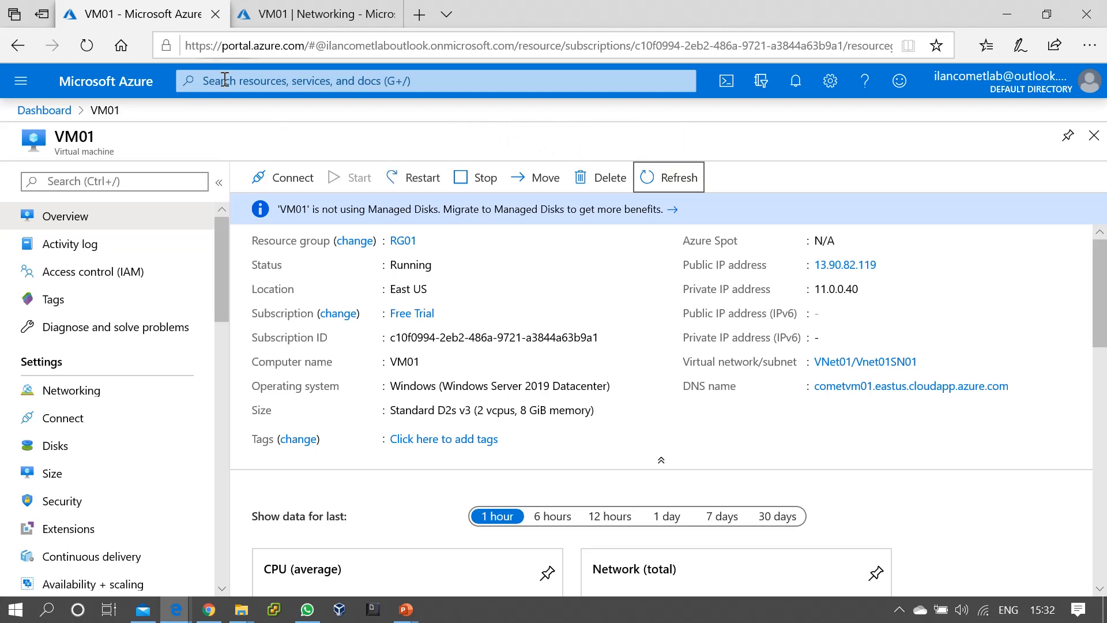
key("F5")
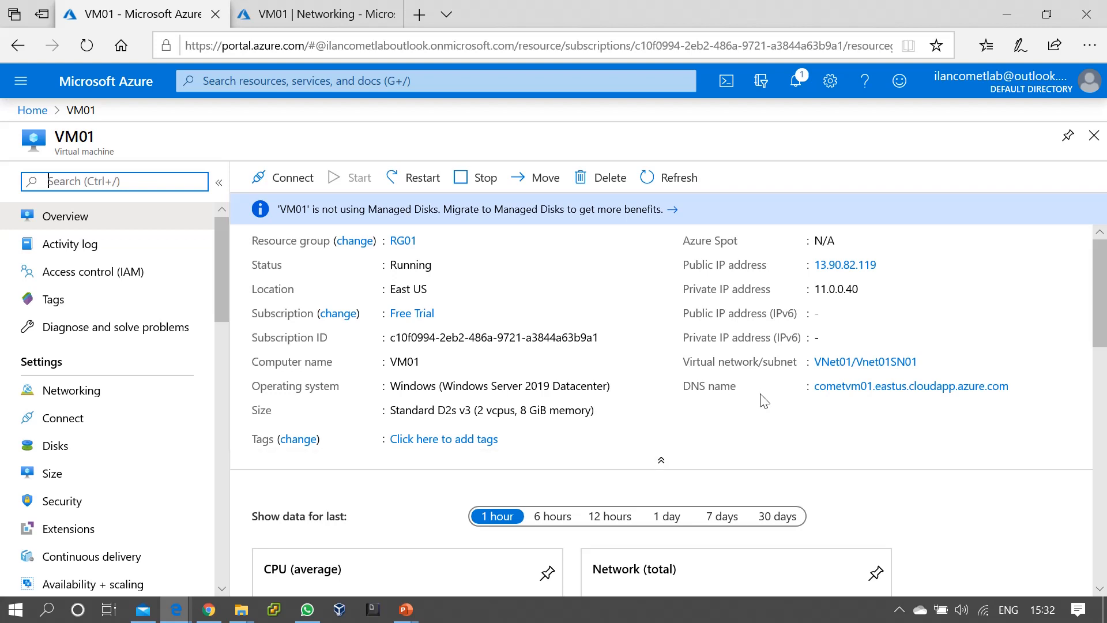
Copy VM01's public IP address and start a trusted Remote Desktop connection to cometvm01.eastus.cloudapp.azure.com.
mouse_move(1003, 269)
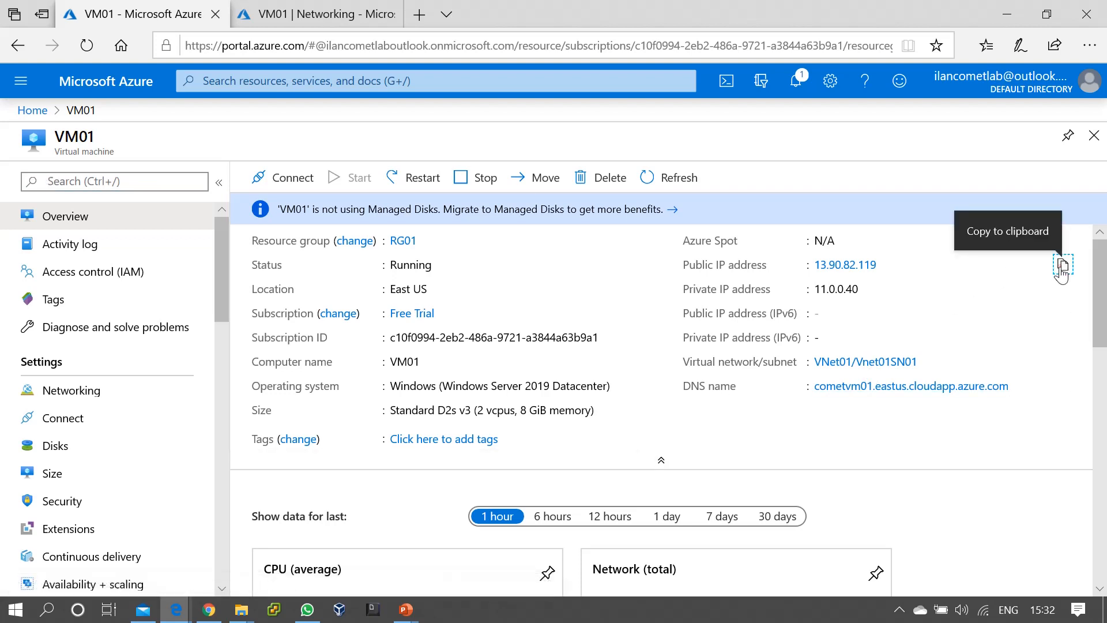
left_click(1061, 268)
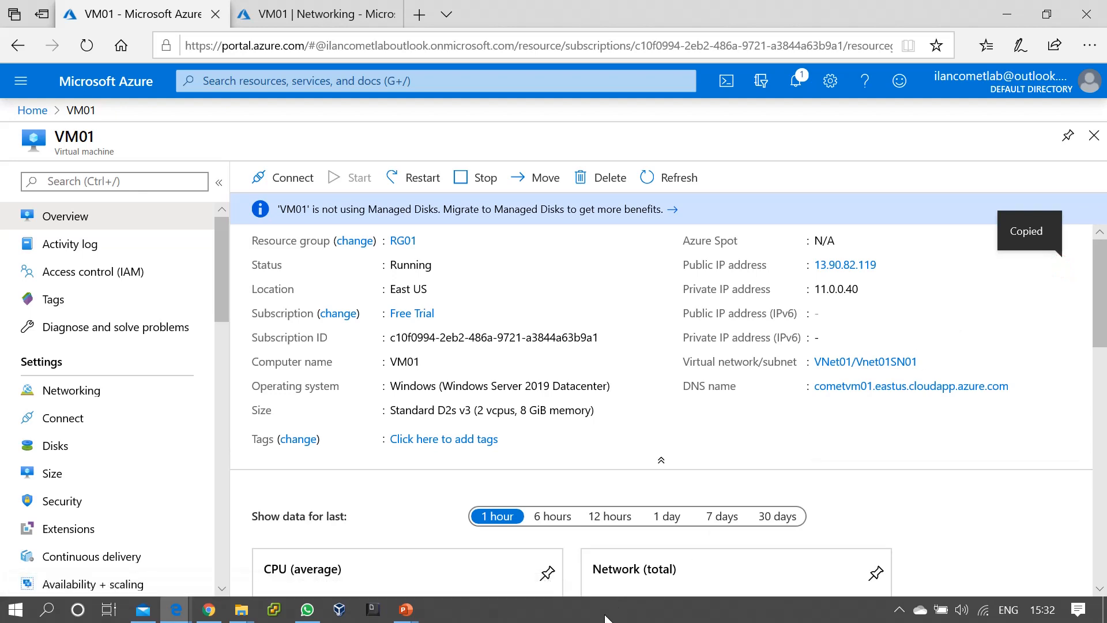
key("super+r")
key("Return")
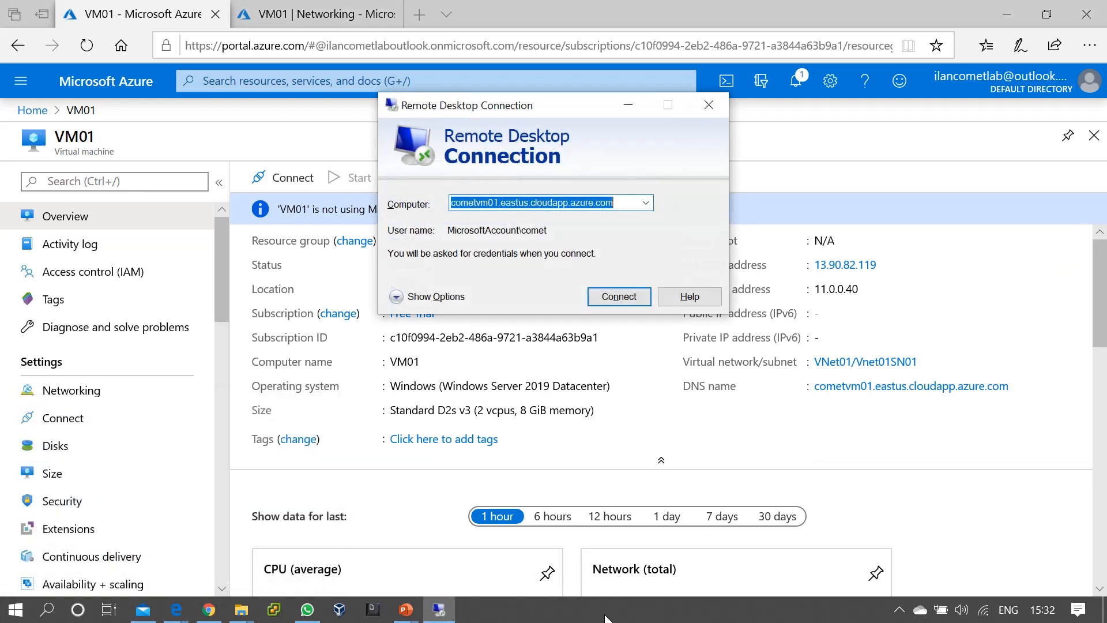
key("Return")
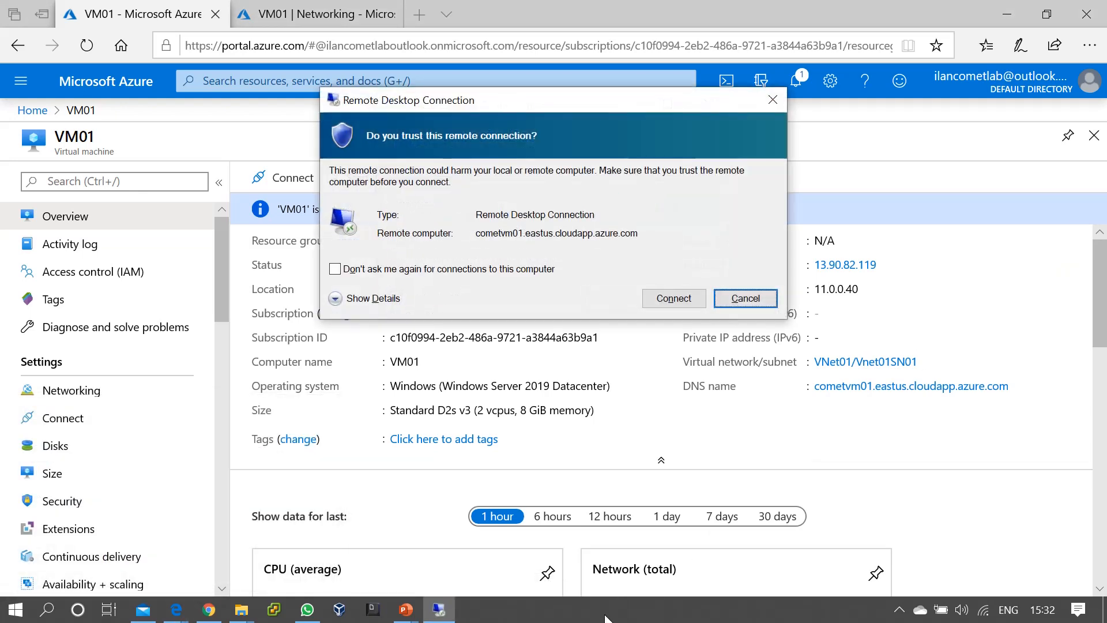
left_click(674, 298)
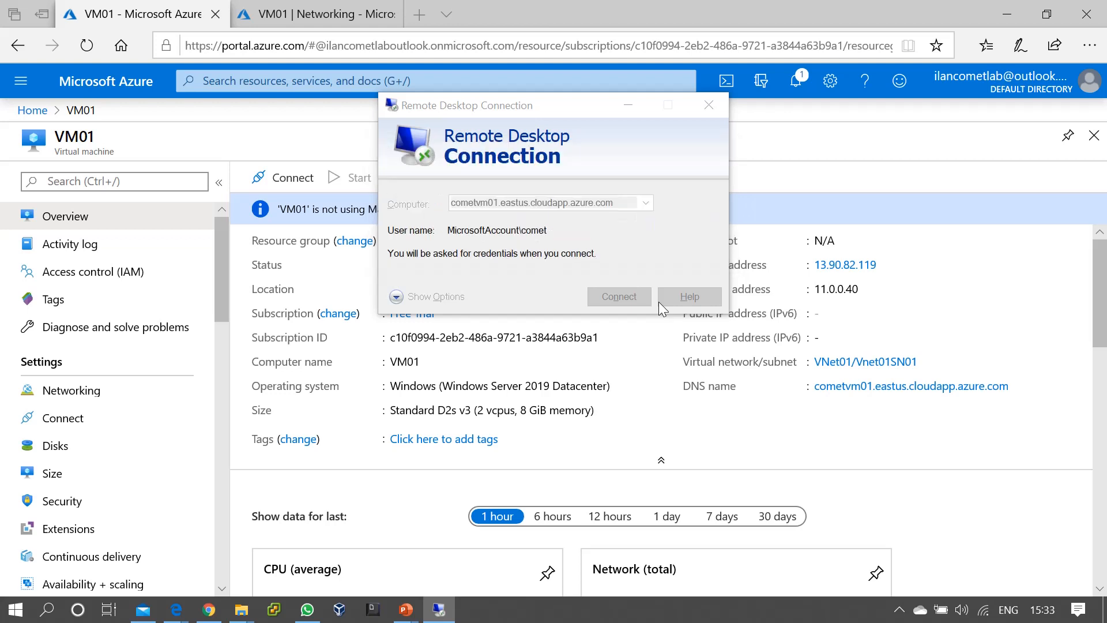
Enter the account password for the remote connection and connect despite the certificate errors.
type("•••••")
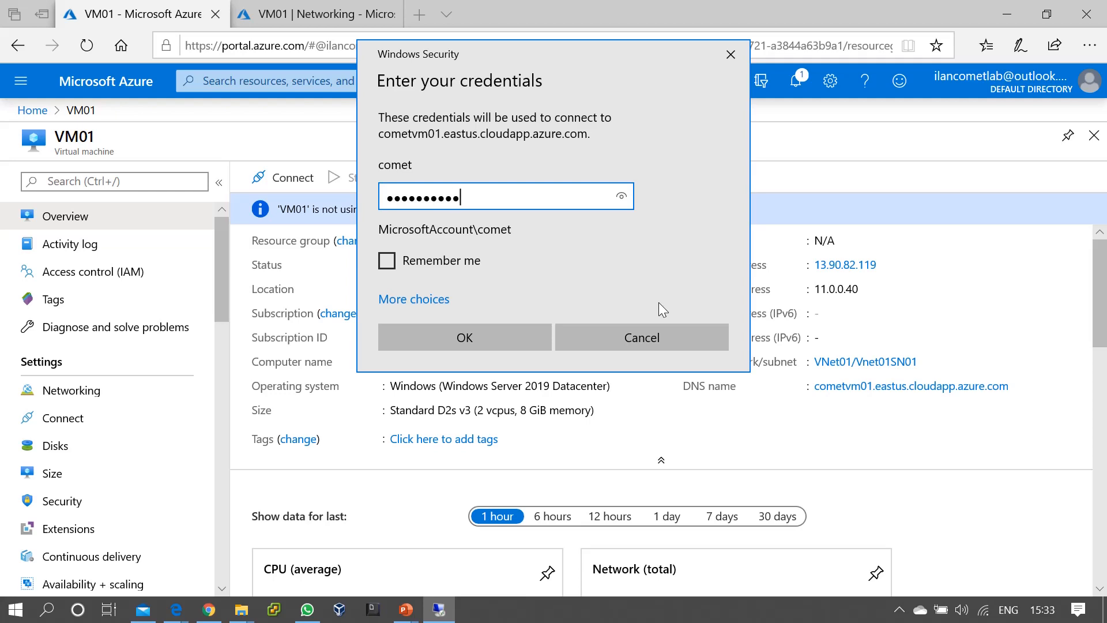
key("Return")
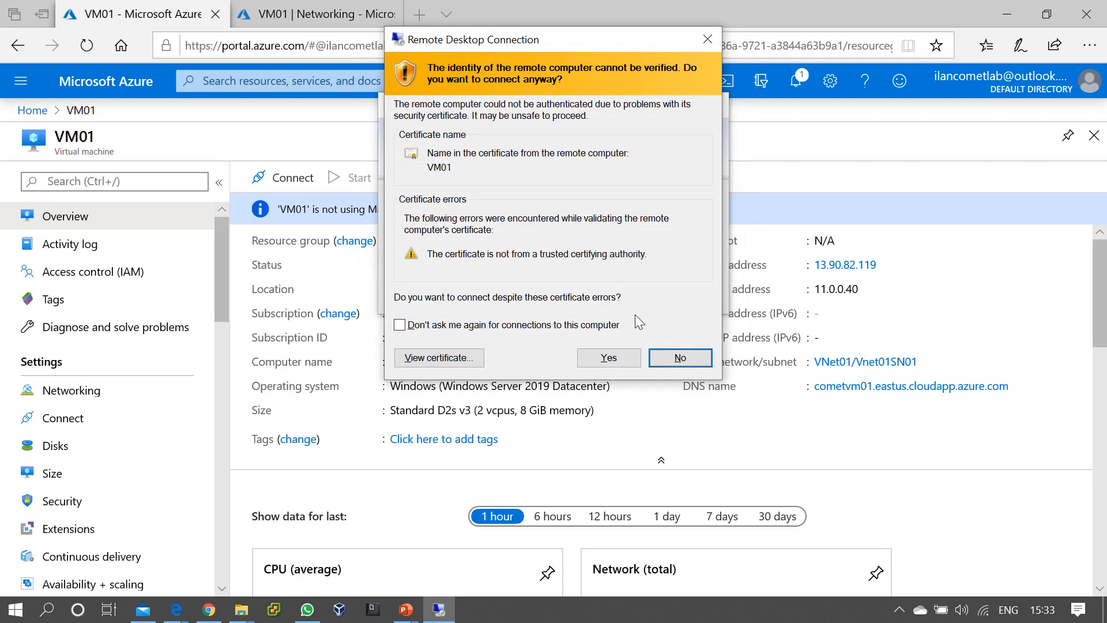
left_click(630, 359)
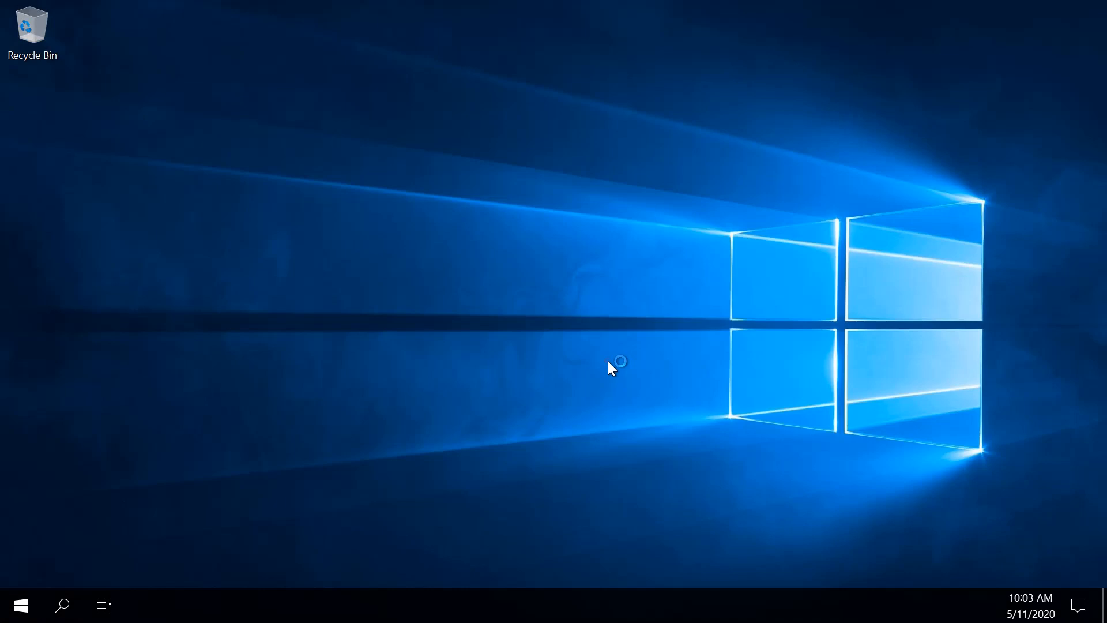
Run ipconfig in a Command Prompt on VM01 and open the System information window.
key("super+r")
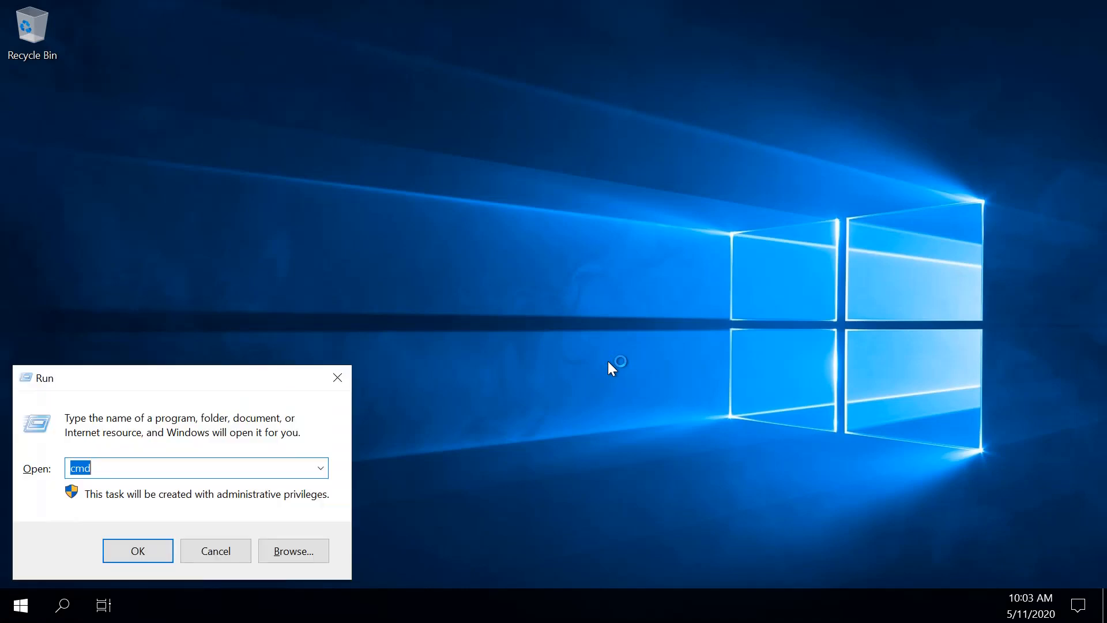
key("Return")
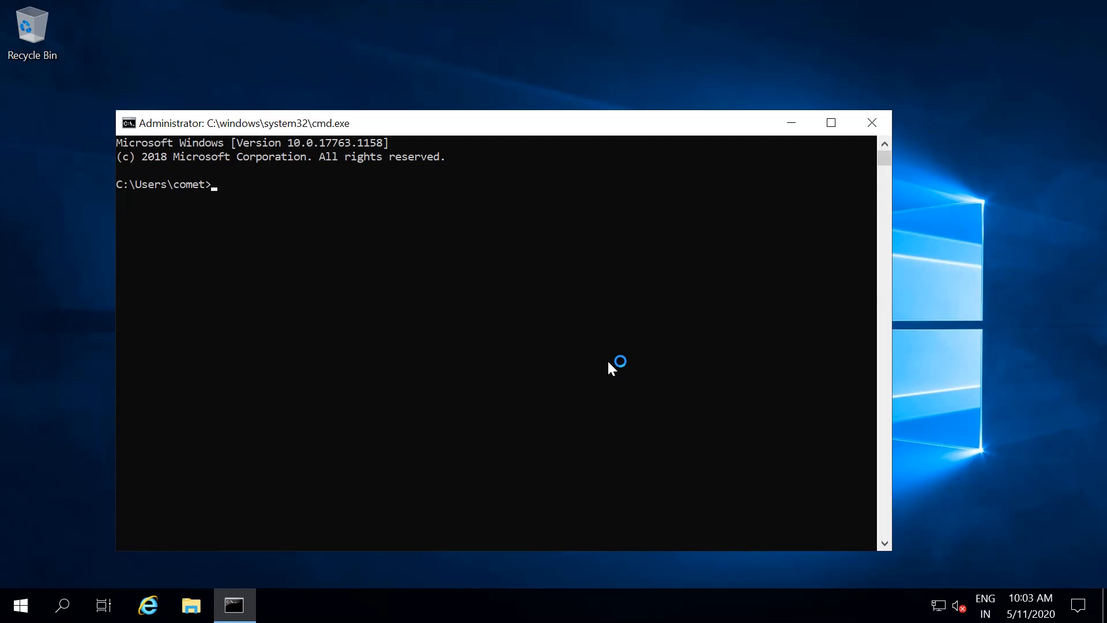
type("ipconfig")
key("Return")
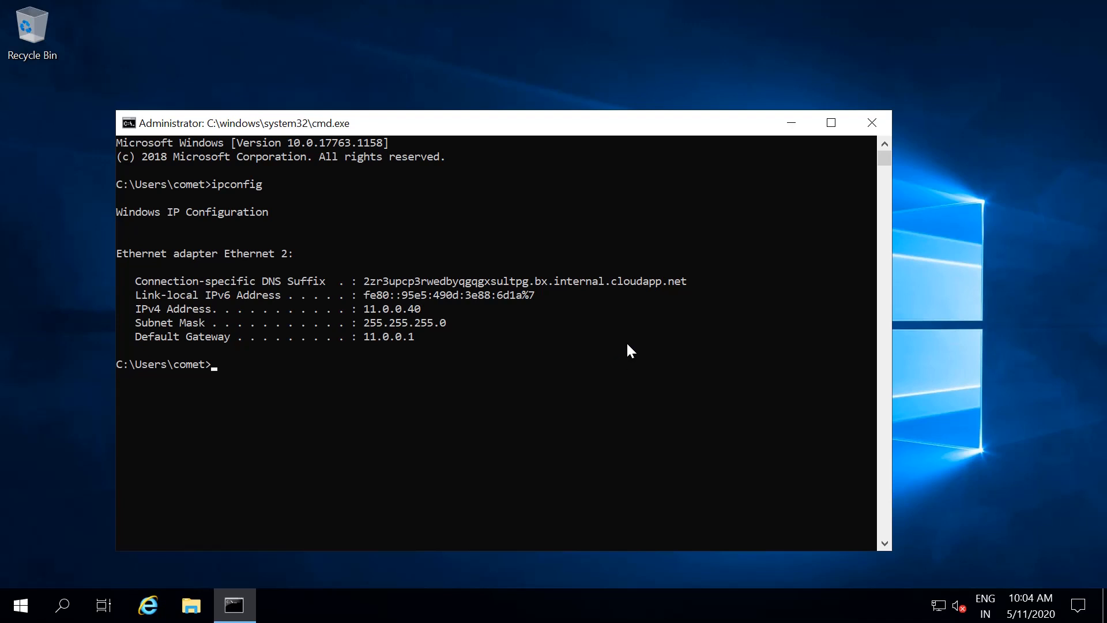
key("super+r")
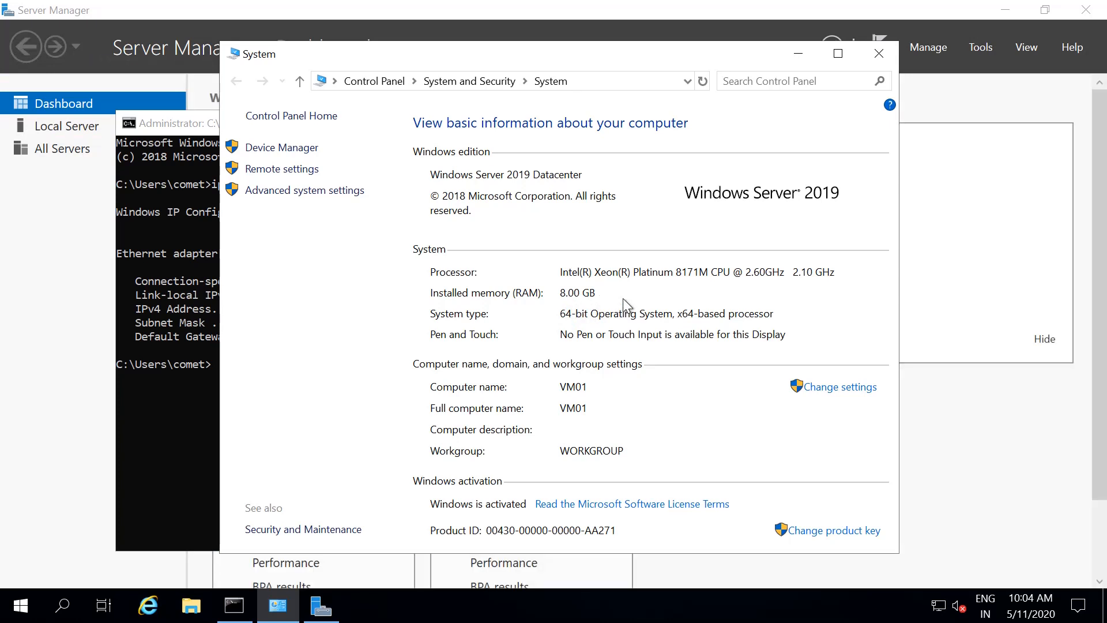
Open Task Manager on VM01 and view the CPU performance details.
right_click(662, 619)
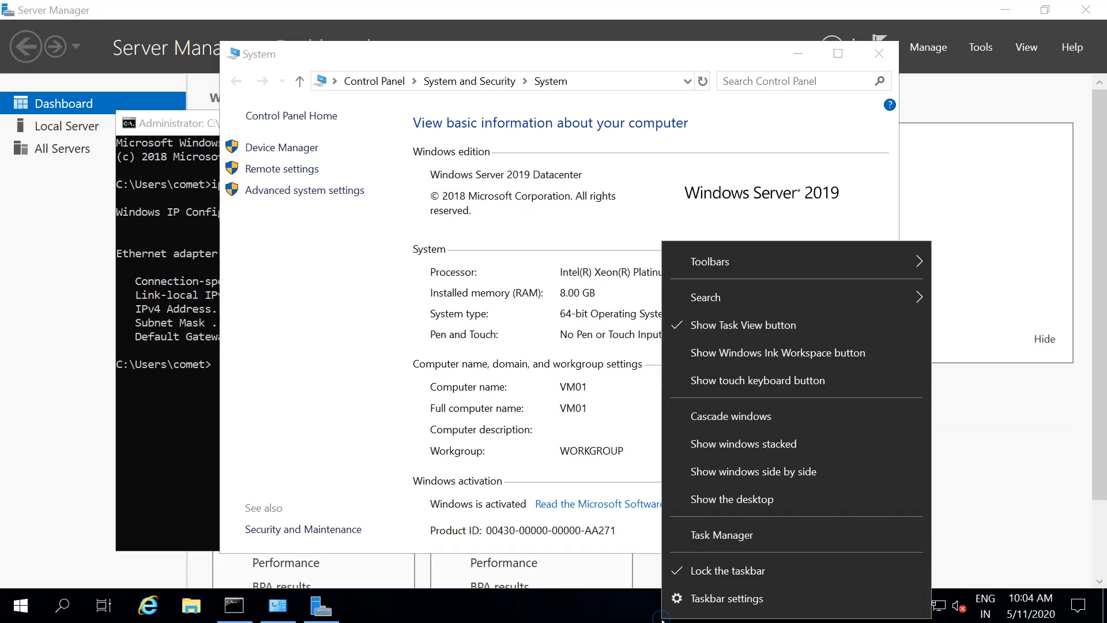
left_click(716, 597)
right_click(693, 616)
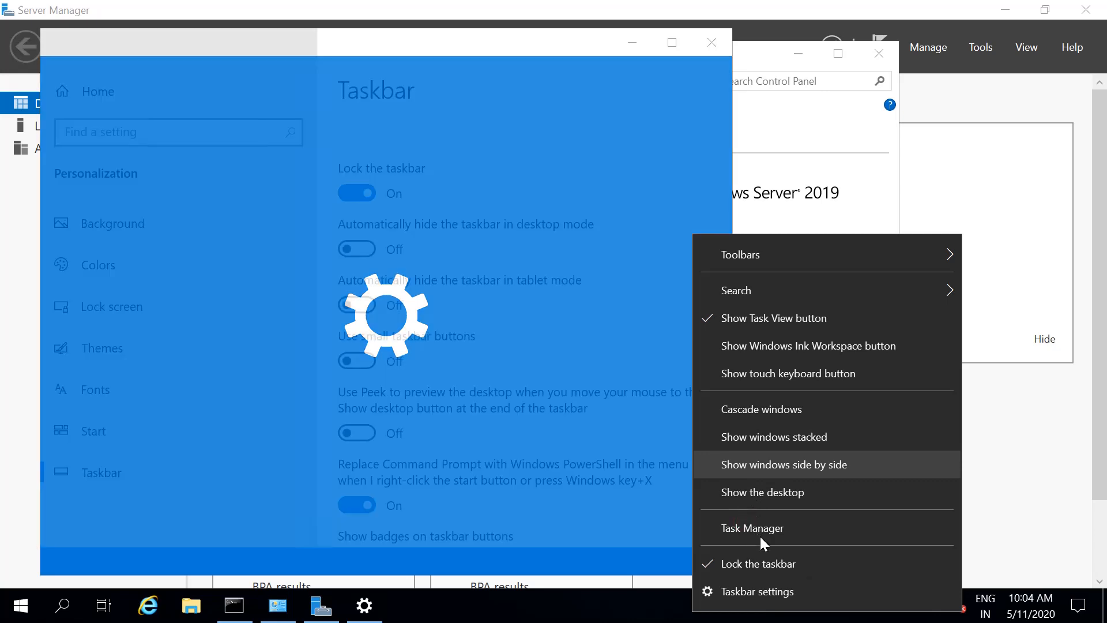
left_click(760, 535)
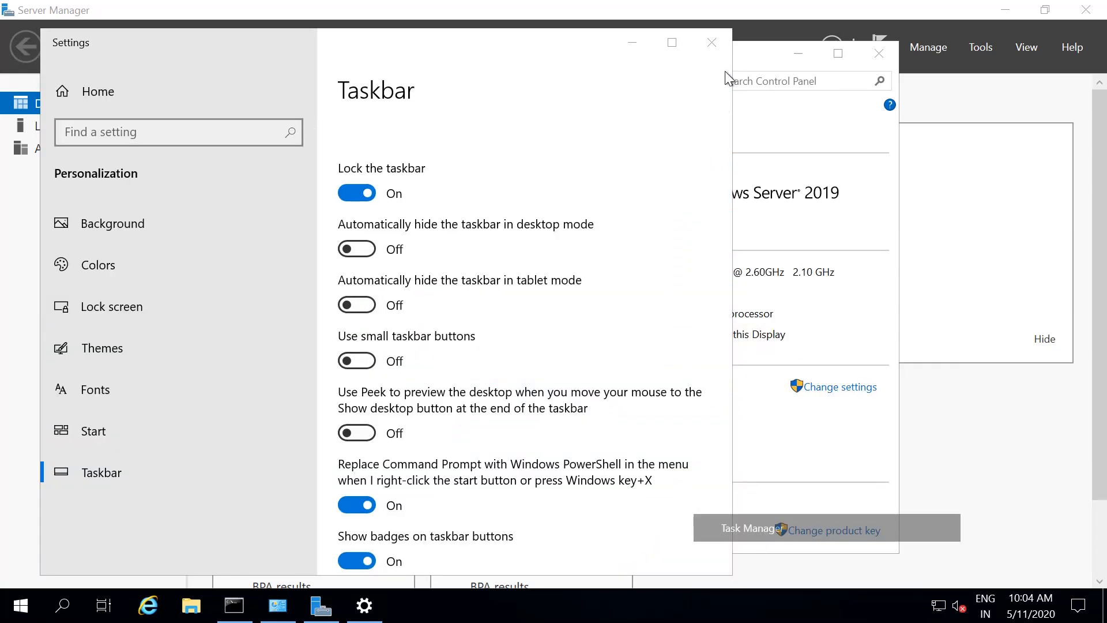
left_click(716, 42)
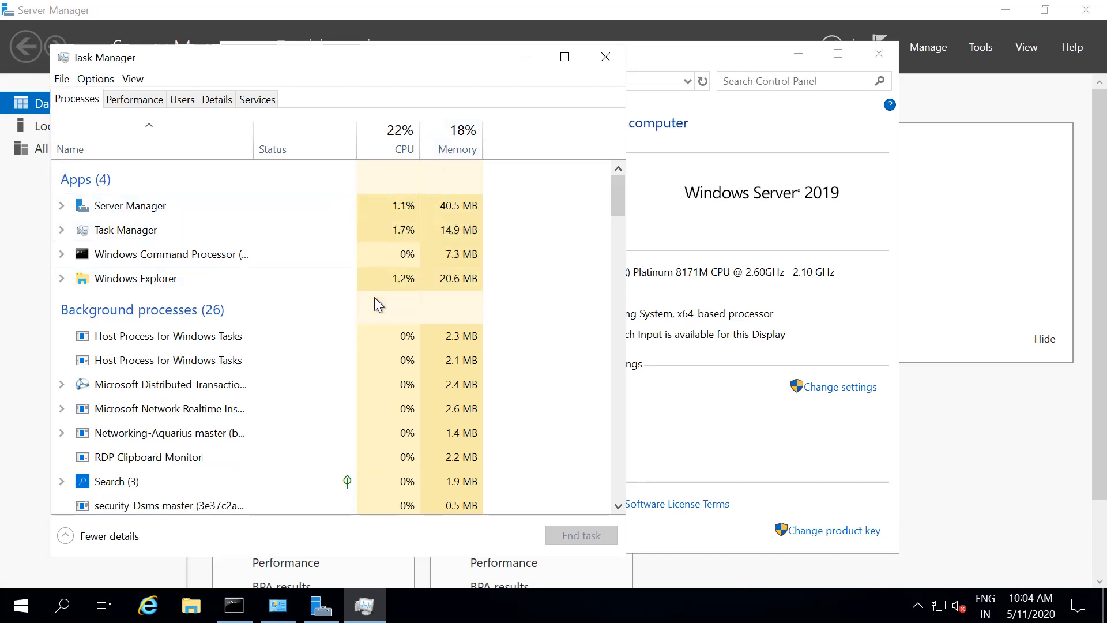
left_click(142, 99)
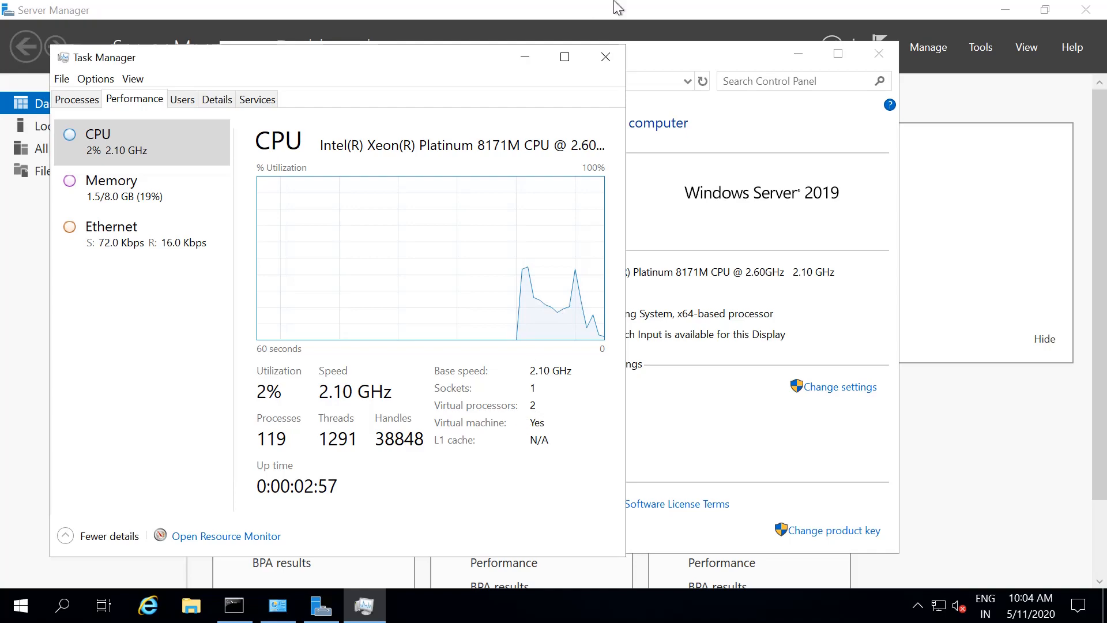
Minimize the remote session, switch to the PowerPoint slide show and advance to the closing slide.
left_click(740, 13)
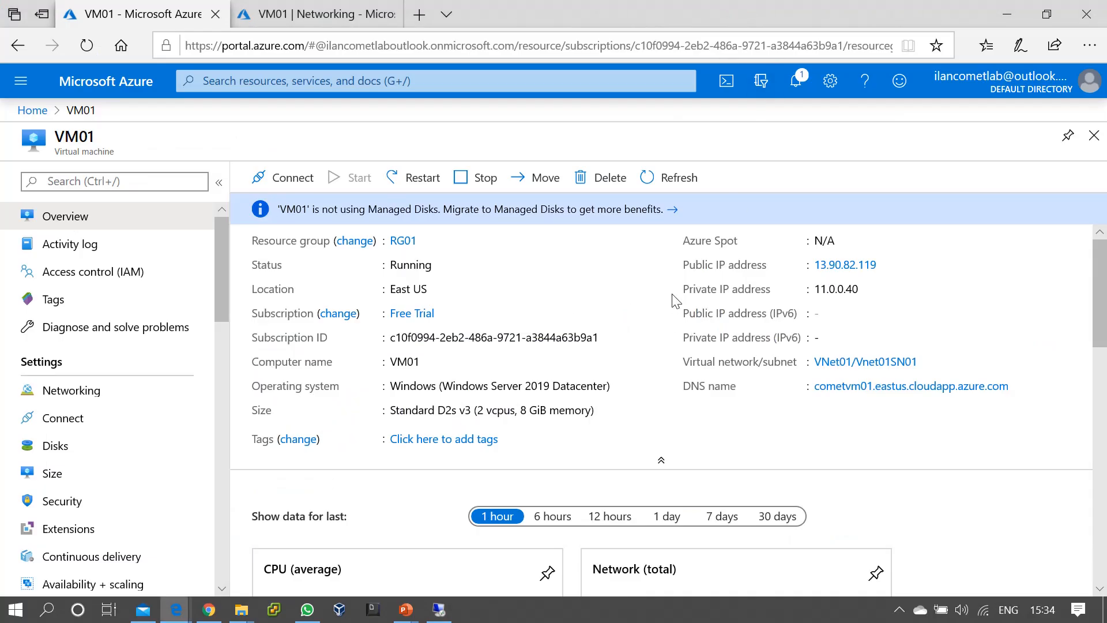
key("alt+Tab")
key("alt+Tab")
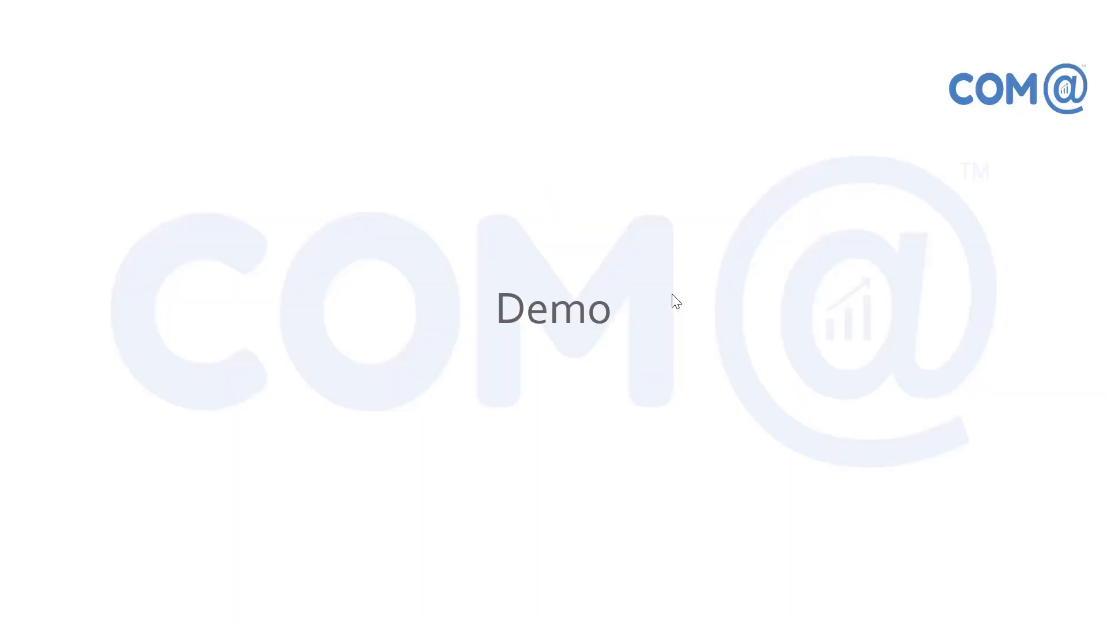
left_click(672, 294)
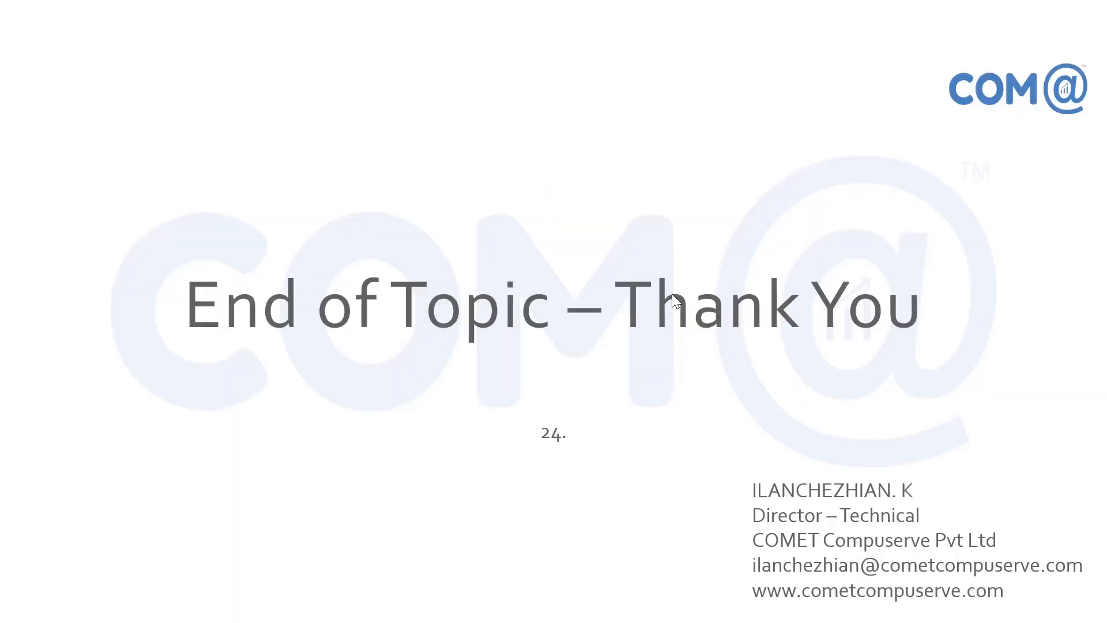